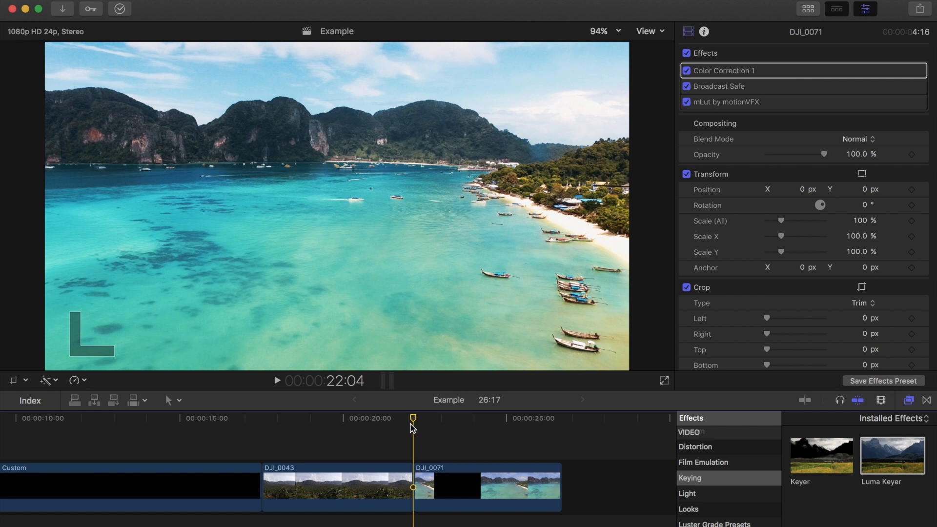
# Cut DJI_0043 20 frames before its end at 21:08 and stack the cut-off piece above the start of DJI_0071.
pyautogui.hotkey('shift', 'Left')
pyautogui.hotkey('shift', 'Left')
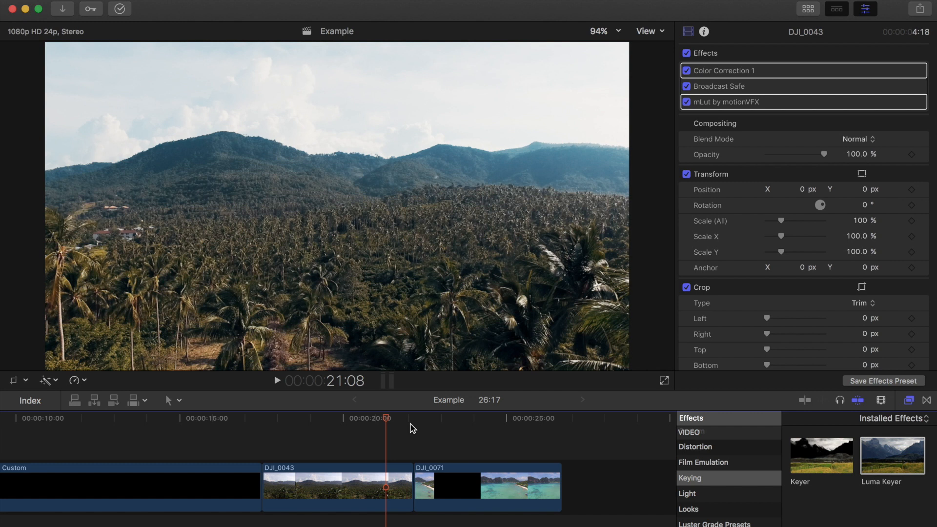
pyautogui.press('super+b')
pyautogui.click(399, 488)
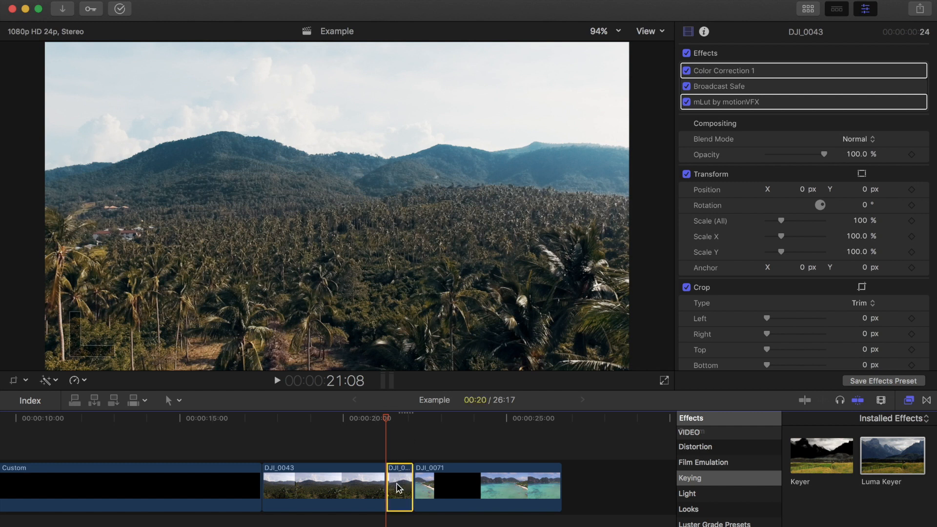
pyautogui.moveTo(399, 488); pyautogui.dragTo(394, 430)
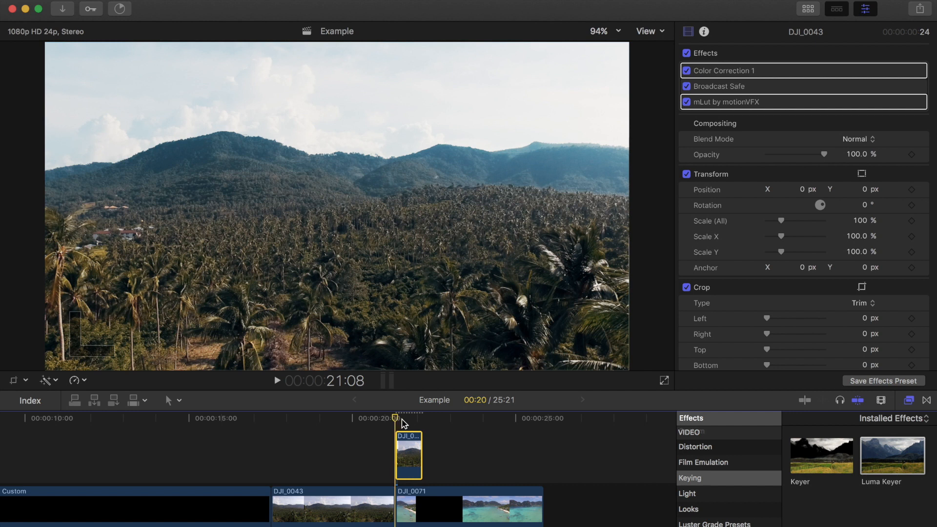
# Apply the Luma Keyer to the stacked clip and keyframe Luma at 21:07 with the full black-to-white range kept, leaving the clip opaque.
pyautogui.moveTo(396, 423); pyautogui.dragTo(370, 423)
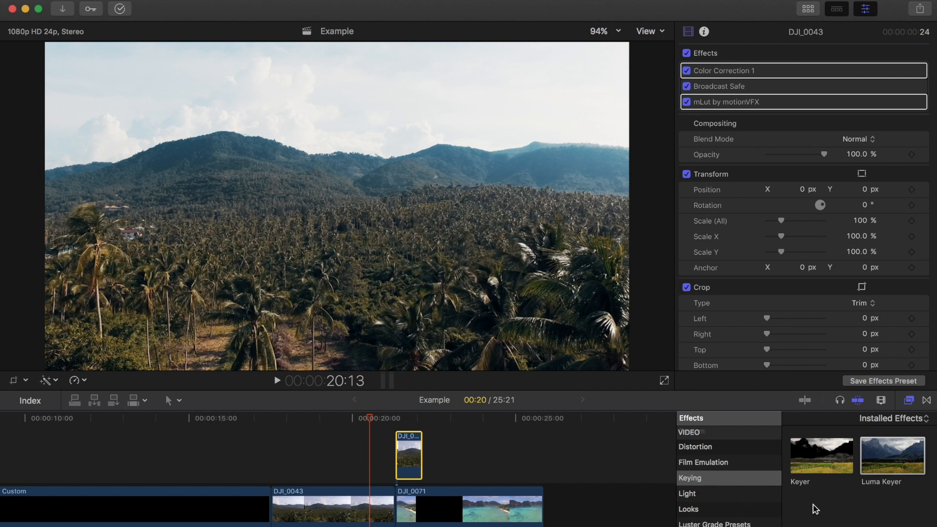
pyautogui.moveTo(892, 455); pyautogui.dragTo(409, 456)
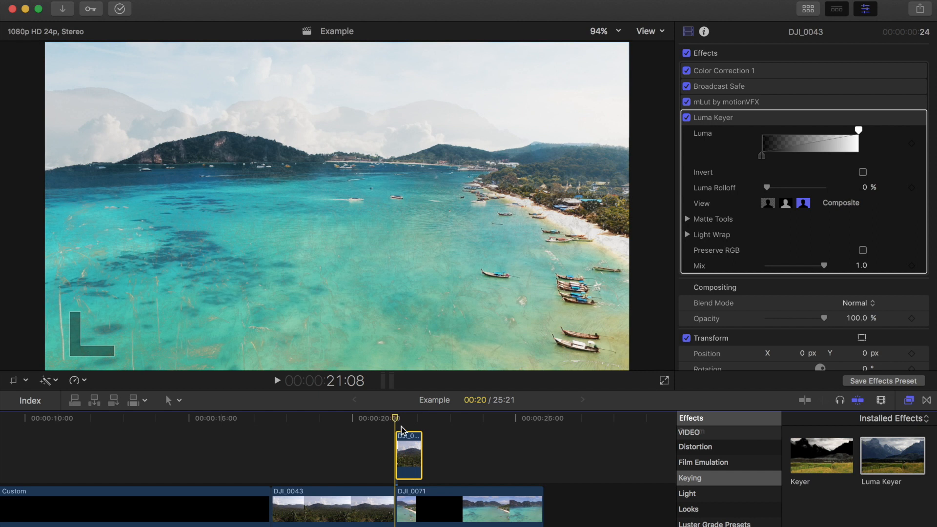
pyautogui.press('Down')
pyautogui.press('Up')
pyautogui.press('Left')
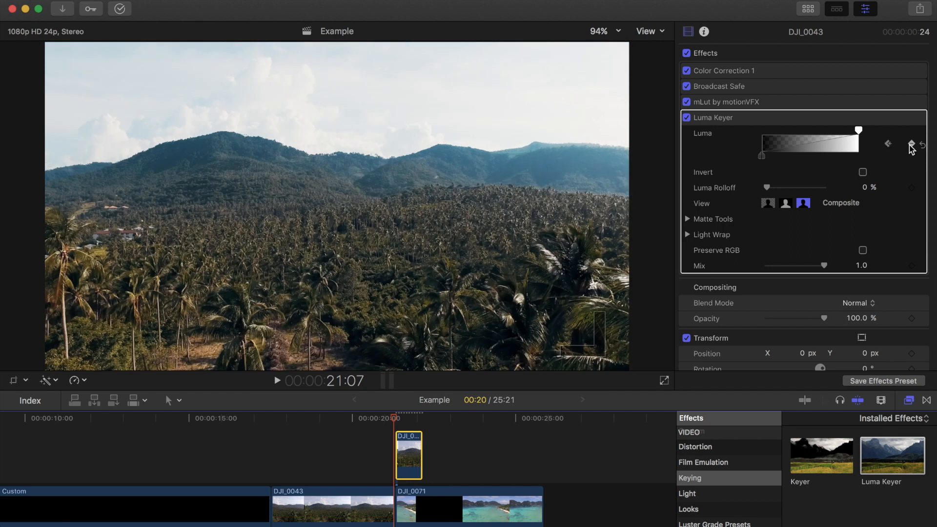
pyautogui.click(909, 145)
pyautogui.moveTo(858, 131); pyautogui.dragTo(756, 127)
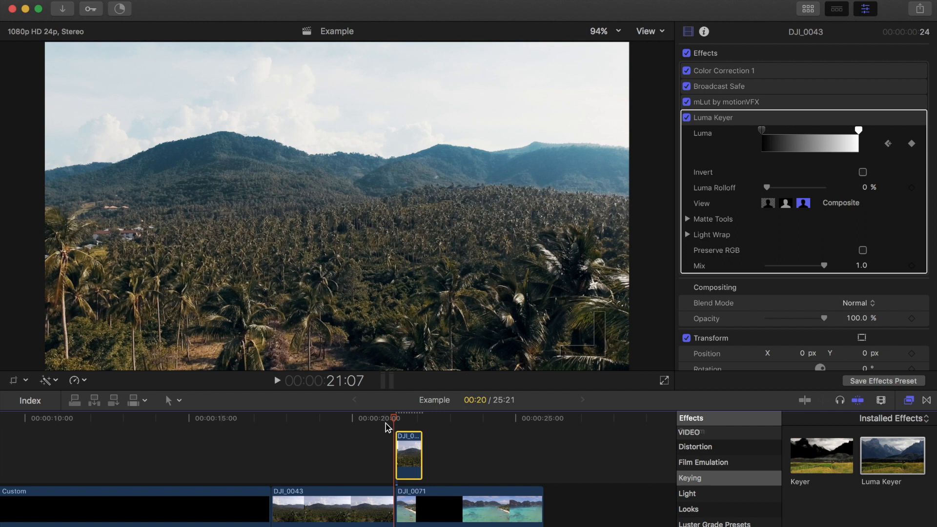
# Keyframe Luma at the stacked clip's last frame, 22:03, with both dark handles moved fully to white to key the clip out.
pyautogui.moveTo(398, 421)
pyautogui.mouseDown()
pyautogui.moveTo(424, 420)
pyautogui.moveTo(398, 421)
pyautogui.mouseUp()
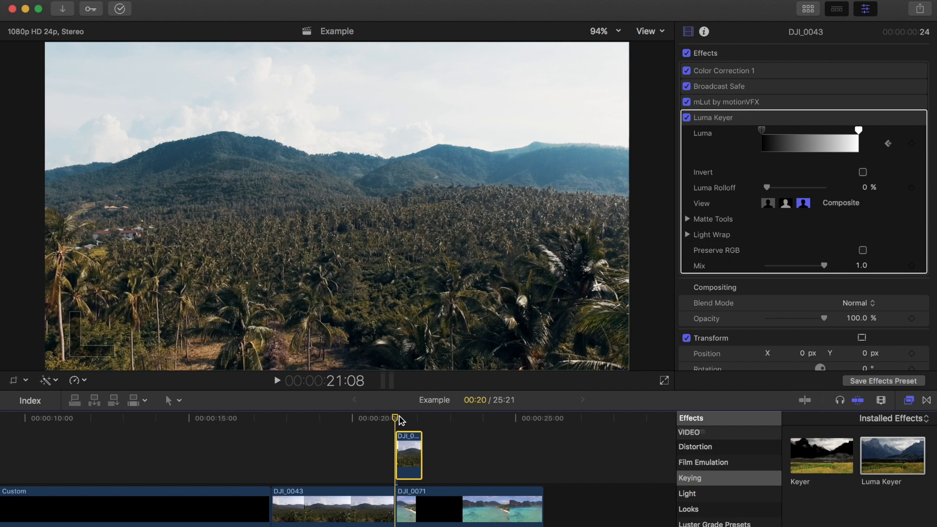
pyautogui.press('Up')
pyautogui.press('Down')
pyautogui.press('Down')
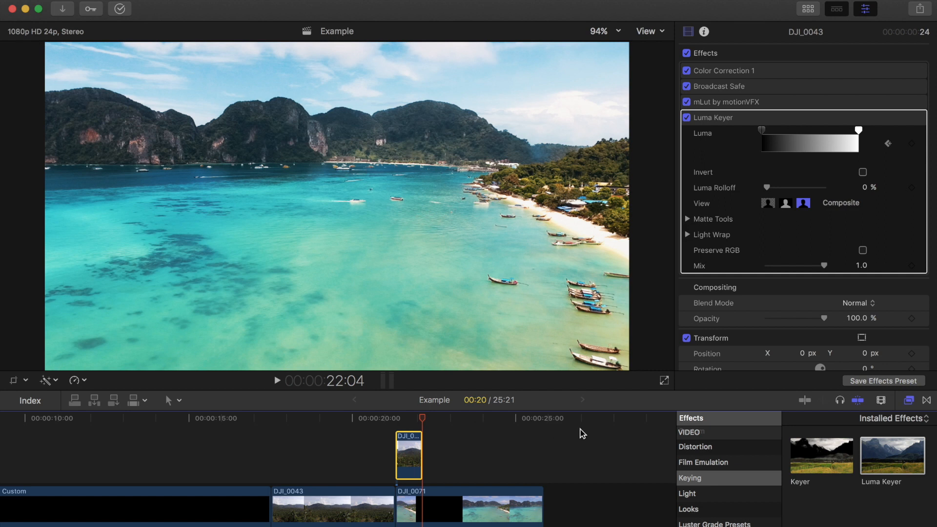
pyautogui.click(910, 145)
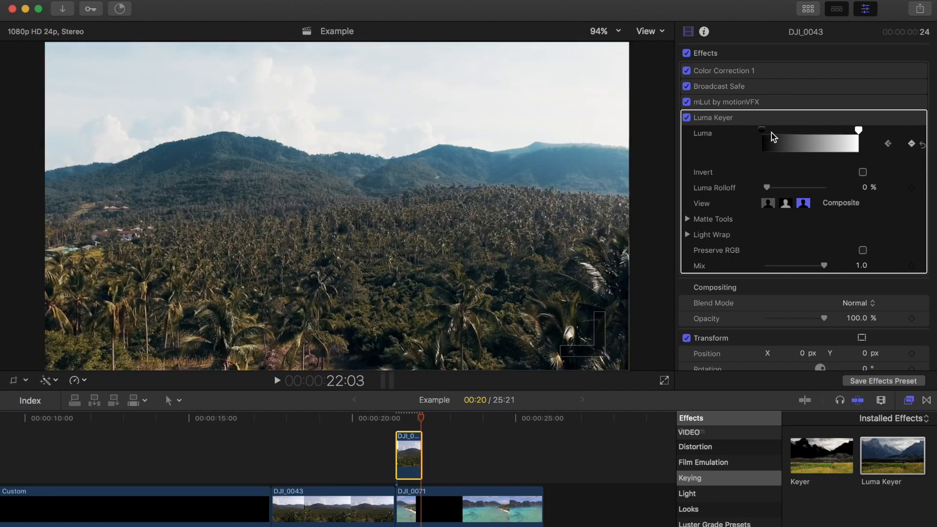
pyautogui.moveTo(763, 132); pyautogui.dragTo(872, 131)
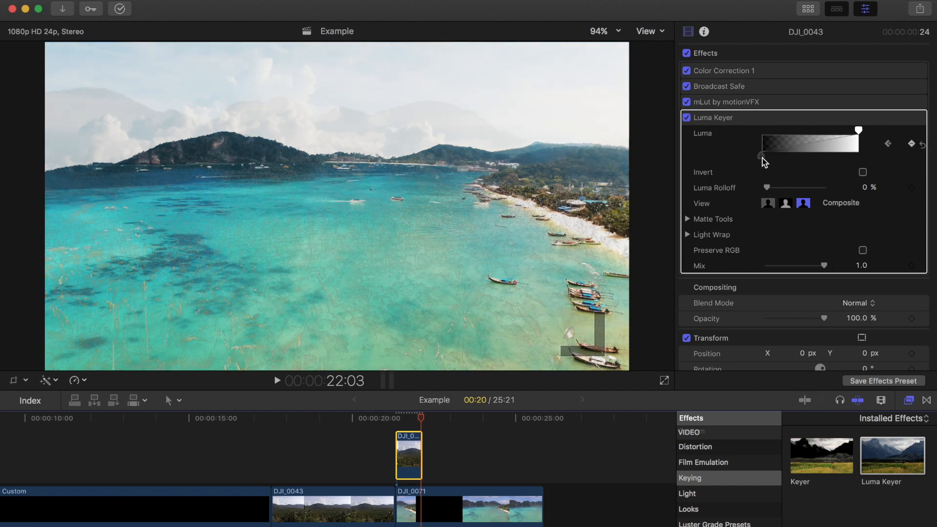
pyautogui.moveTo(762, 158); pyautogui.dragTo(859, 163)
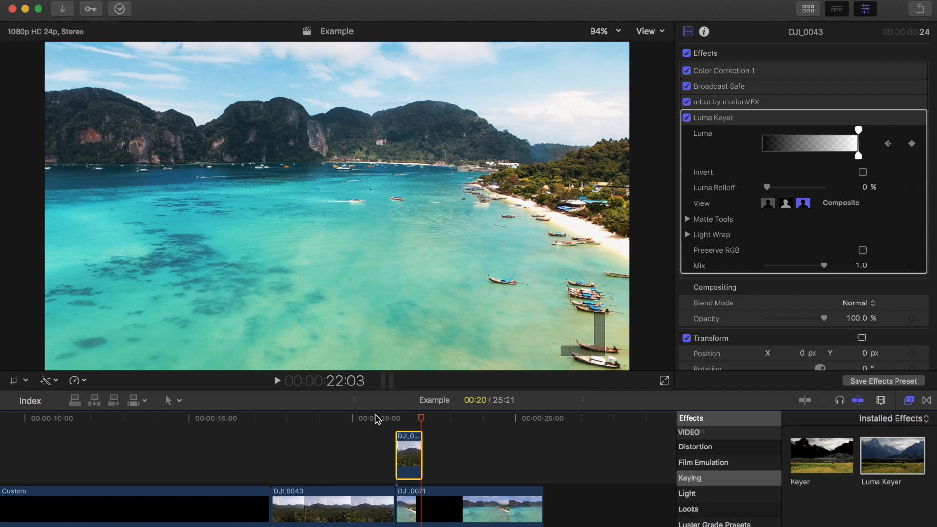
# Play back the transition from shortly before the stacked clip until just past its end.
pyautogui.moveTo(423, 423); pyautogui.dragTo(358, 431)
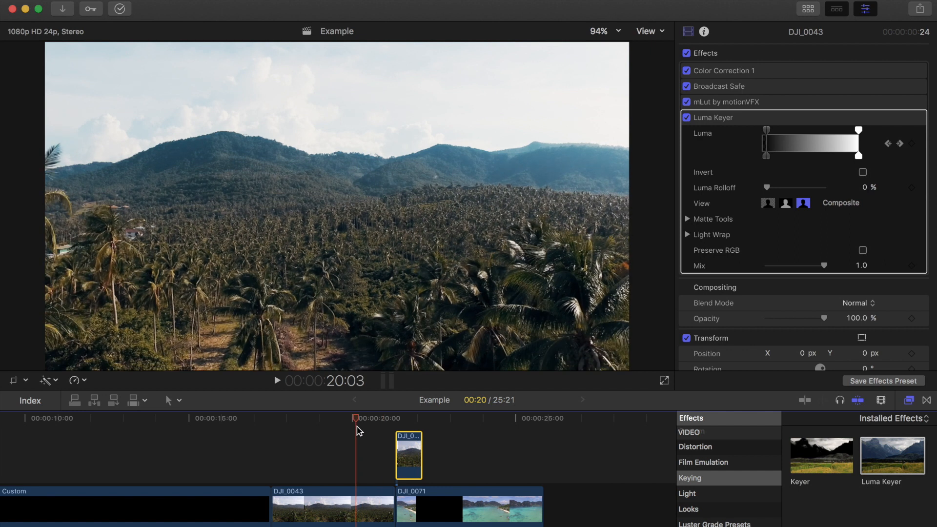
pyautogui.press('space')
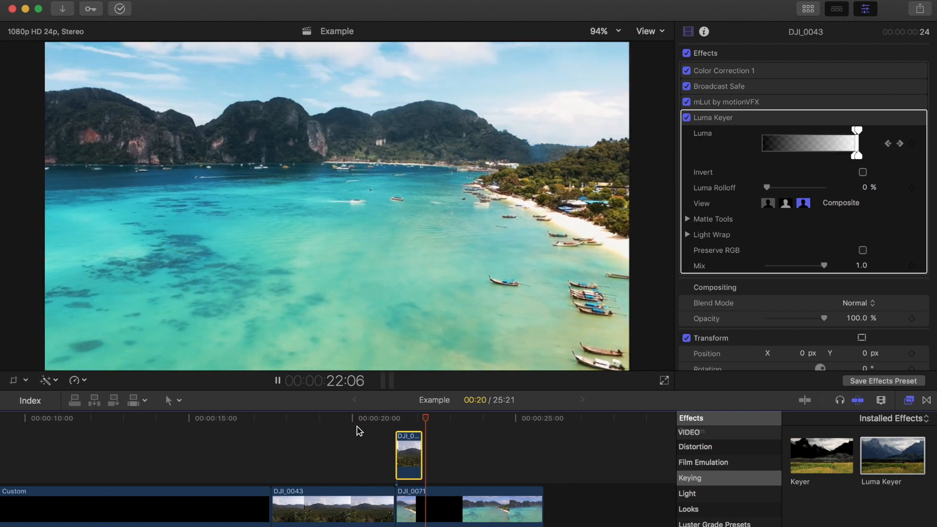
pyautogui.press('space')
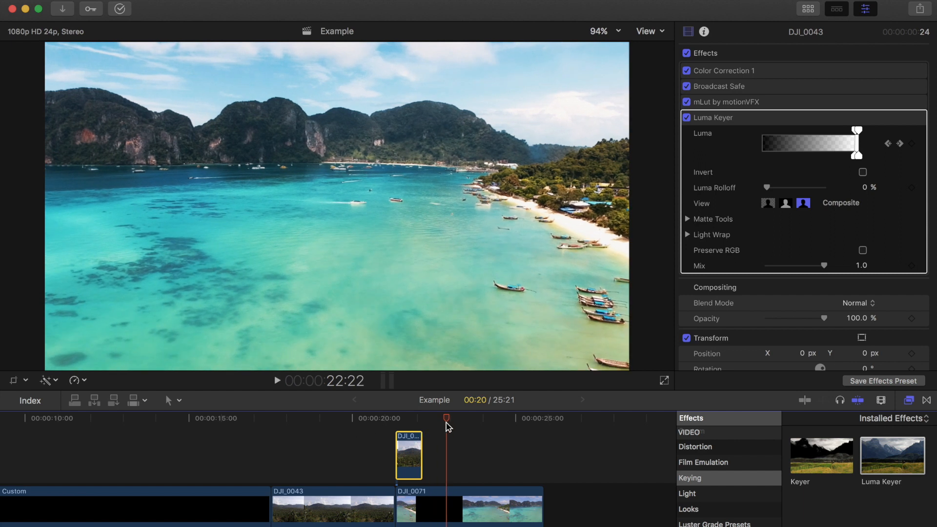
# Examine the luma transition frame by frame from just before the stacked clip to its end.
pyautogui.moveTo(446, 419); pyautogui.dragTo(399, 419)
pyautogui.press('Left')
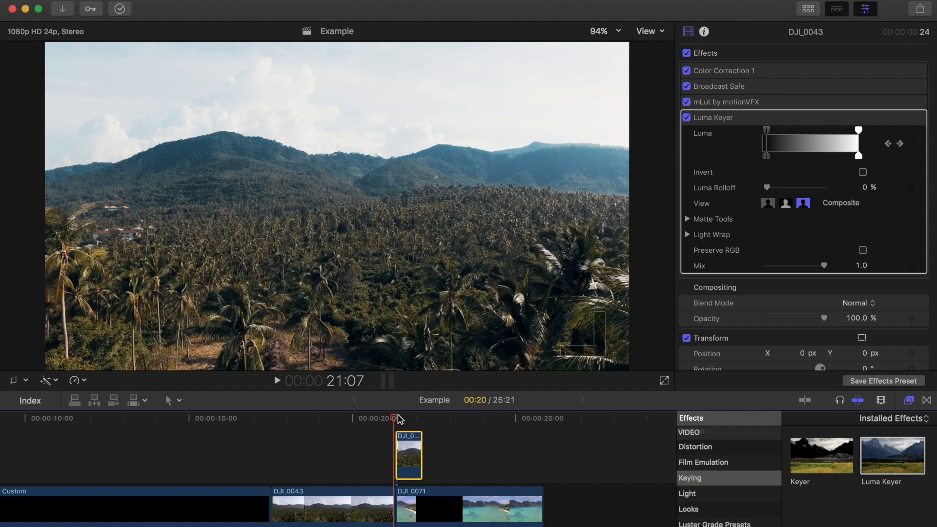
pyautogui.press('Right')
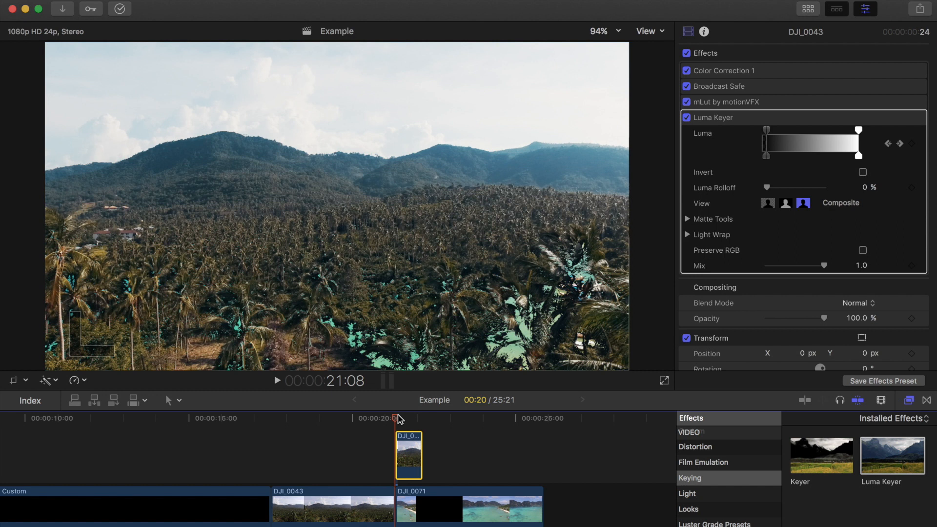
pyautogui.press('Right')
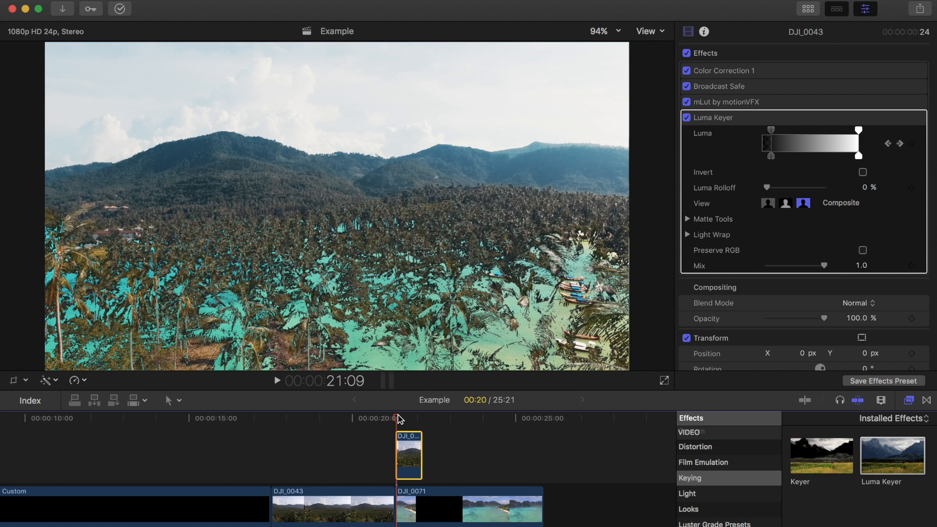
pyautogui.press('Right')
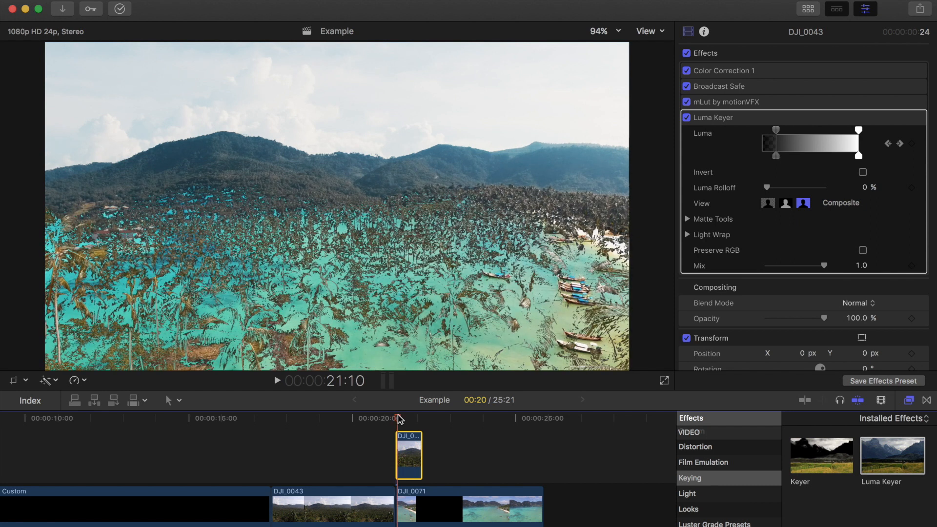
pyautogui.press('Right')
pyautogui.press('Right')
pyautogui.press('Right')
pyautogui.press('Right')
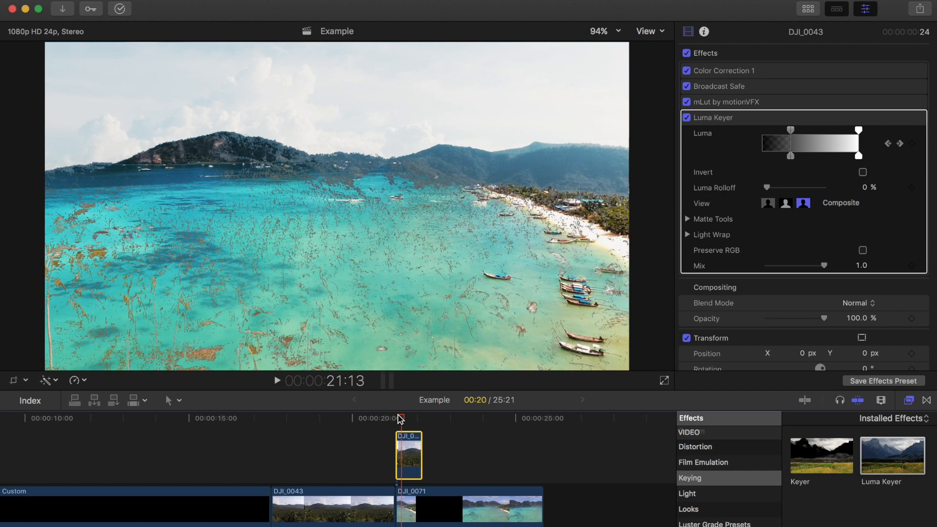
pyautogui.press('Right')
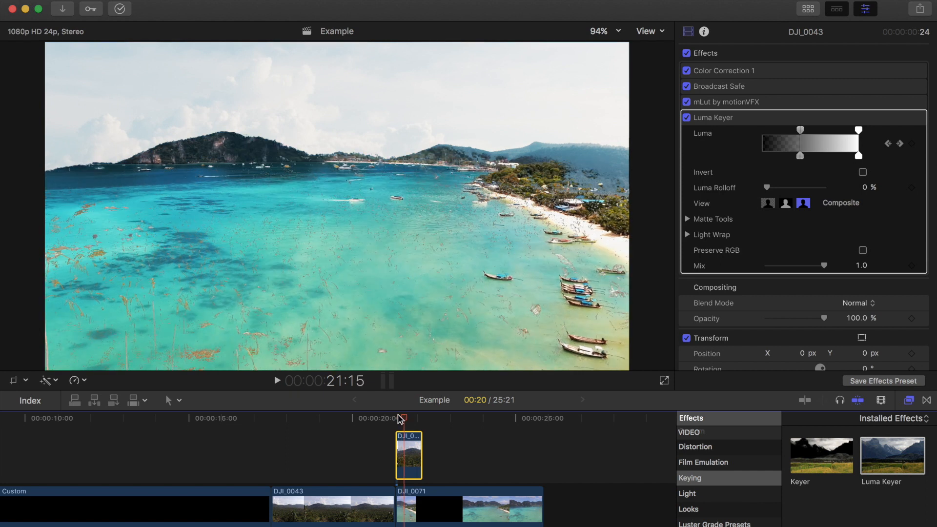
pyautogui.press('Right')
pyautogui.press('Right')
pyautogui.press('Right')
pyautogui.press('Right')
pyautogui.press('Right')
pyautogui.press('Right')
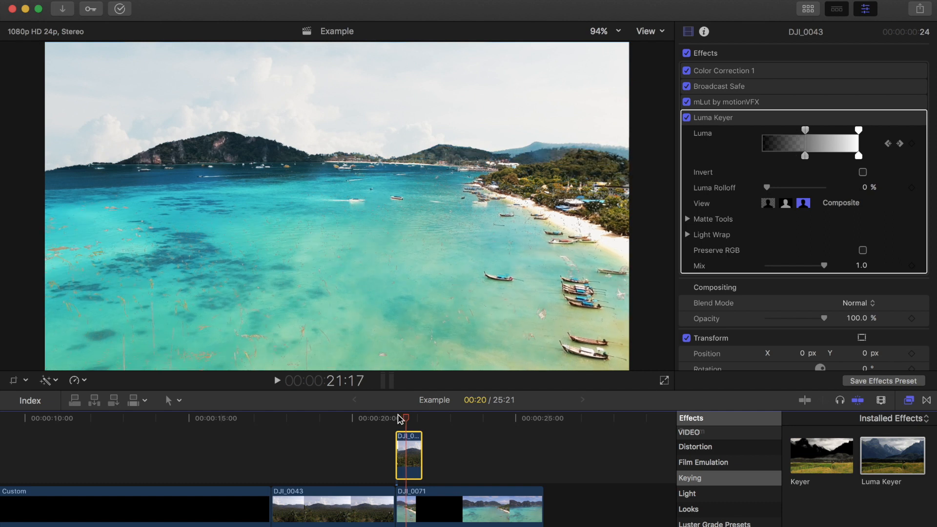
pyautogui.press('Right')
pyautogui.press('Right')
pyautogui.press('Right')
pyautogui.press('Right')
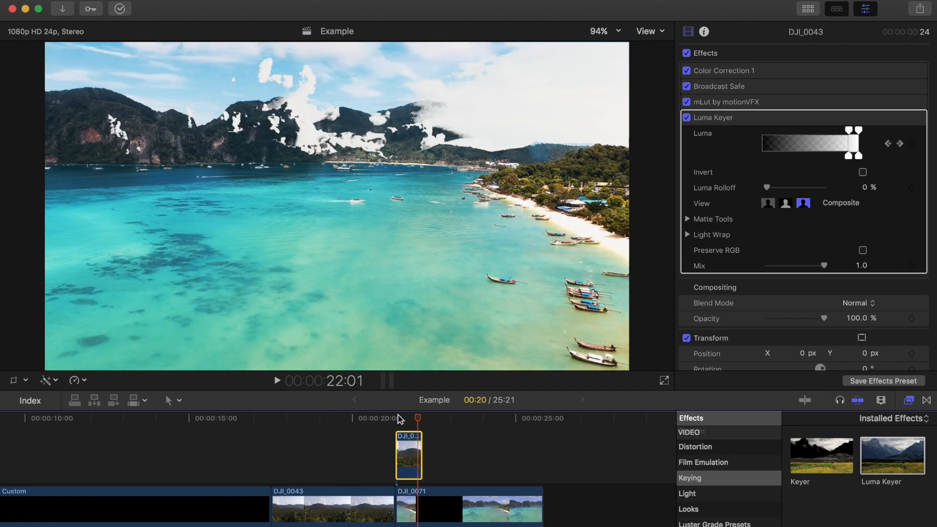
pyautogui.press('Right')
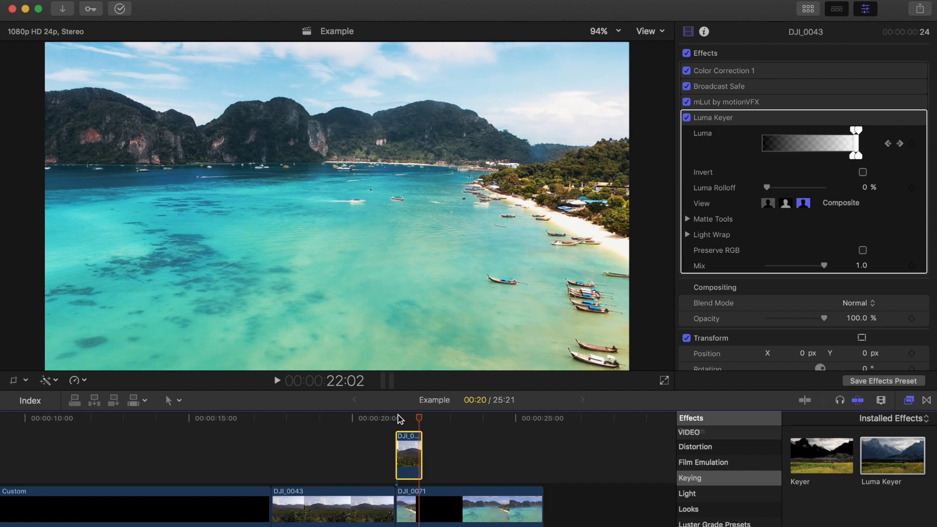
pyautogui.press('Right')
pyautogui.press('Right')
pyautogui.press('Right')
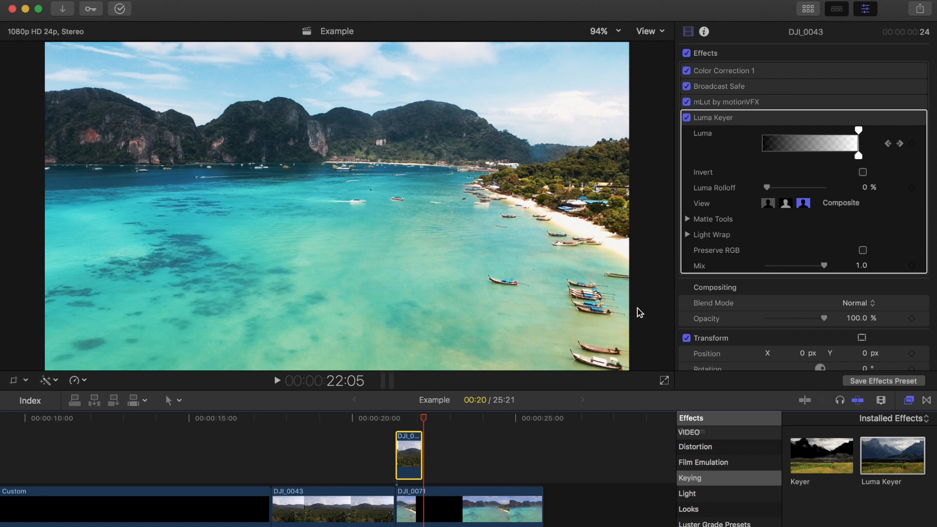
# In the Luma Keyer's Matte Tools, try Soften at 10.0, return it to 0 and set Erode to 10.0.
pyautogui.click(688, 220)
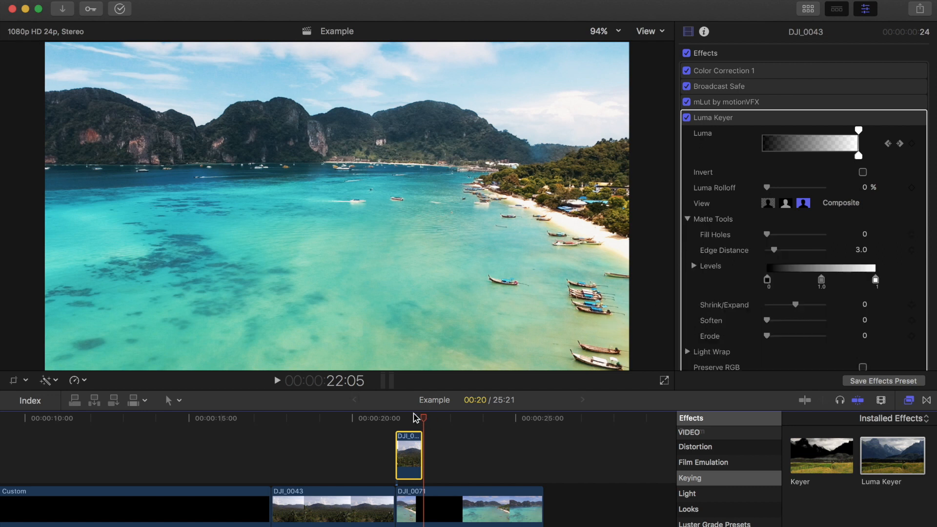
pyautogui.moveTo(423, 421); pyautogui.dragTo(418, 421)
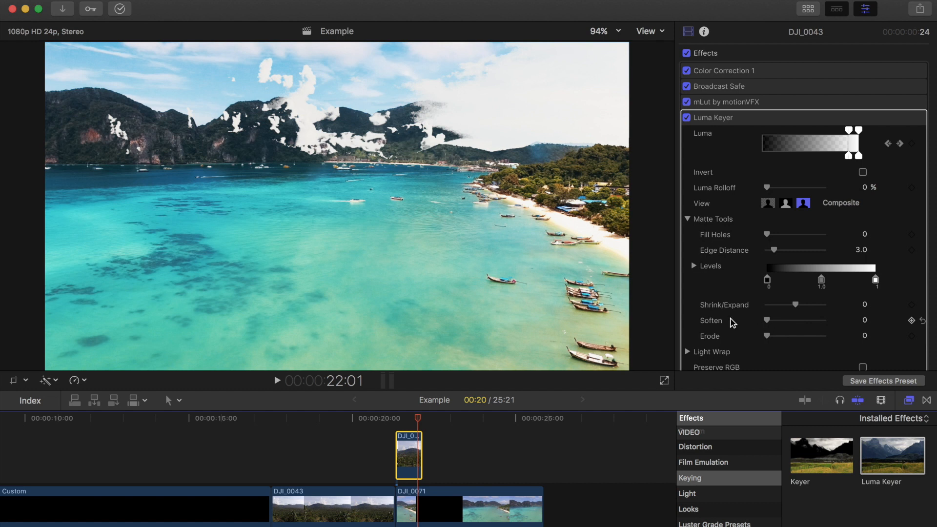
pyautogui.moveTo(767, 321); pyautogui.dragTo(858, 327)
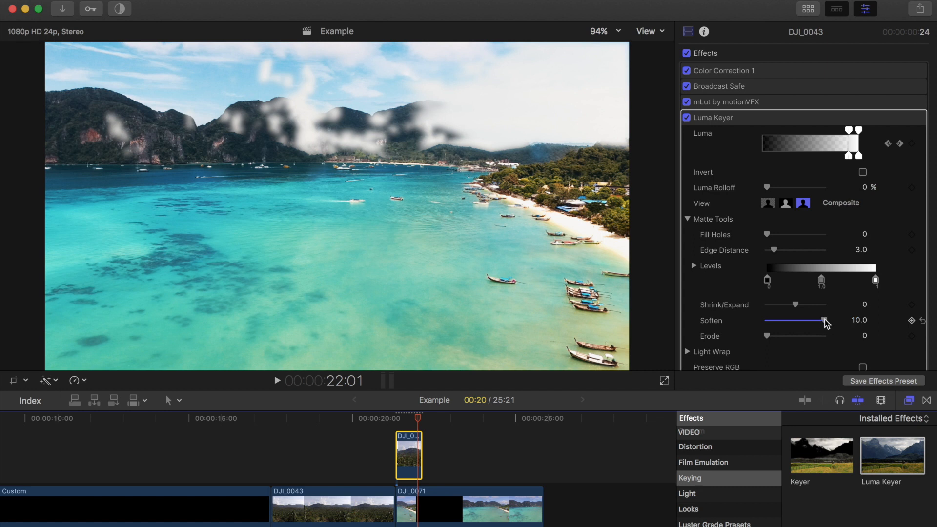
pyautogui.moveTo(825, 323); pyautogui.dragTo(799, 339)
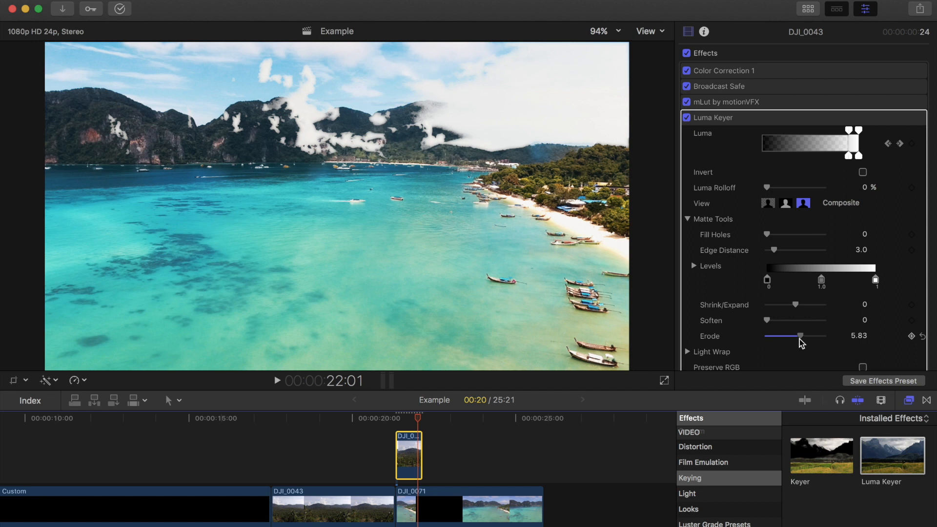
pyautogui.moveTo(799, 338); pyautogui.dragTo(835, 341)
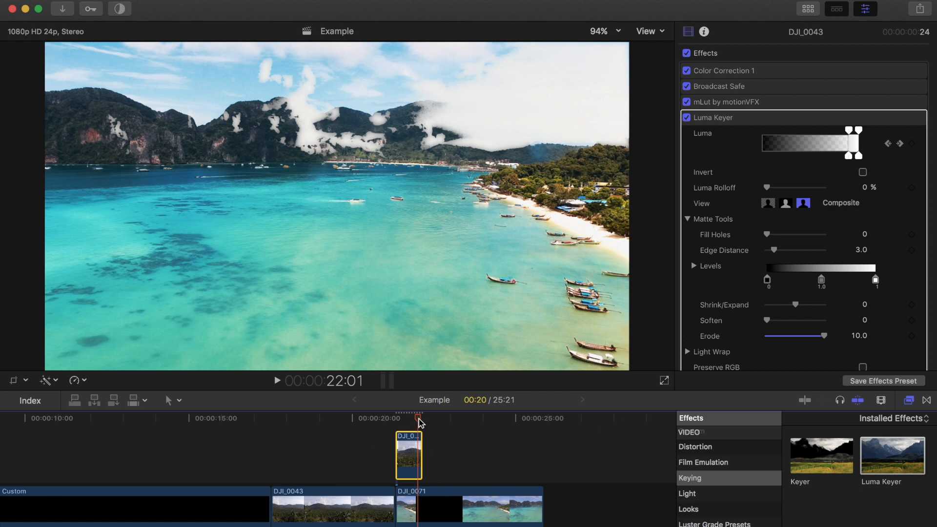
# Play back the transition with the eroded matte and check its opening frames around 21:09 and 21:10.
pyautogui.moveTo(419, 422); pyautogui.dragTo(381, 421)
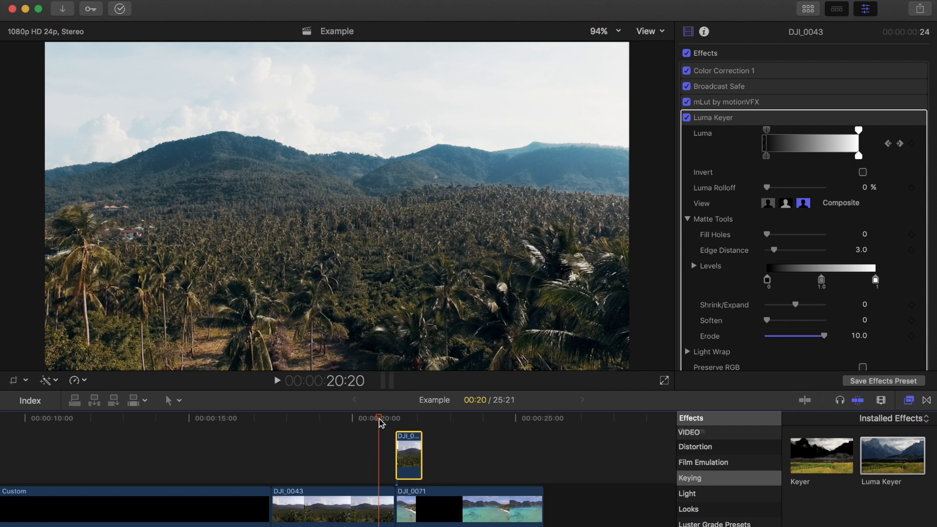
pyautogui.press('space')
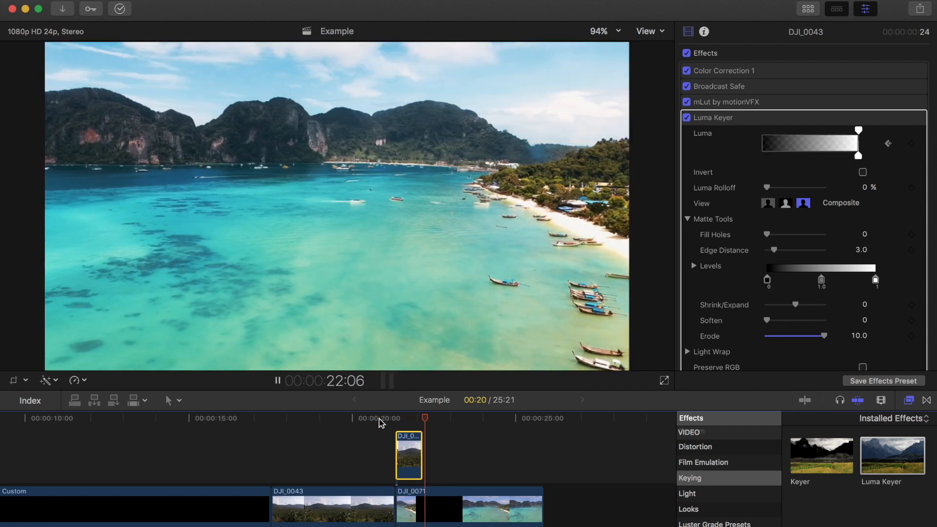
pyautogui.press('space')
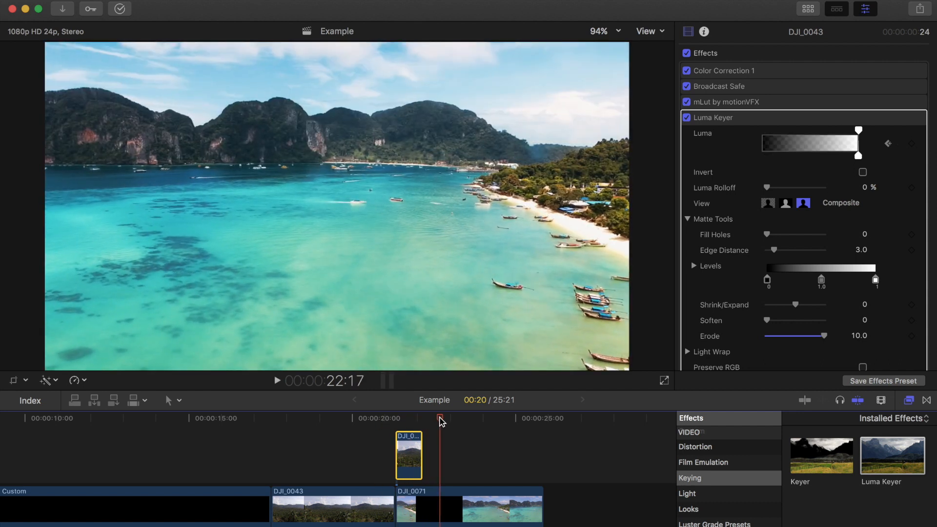
pyautogui.moveTo(441, 421); pyautogui.dragTo(401, 418)
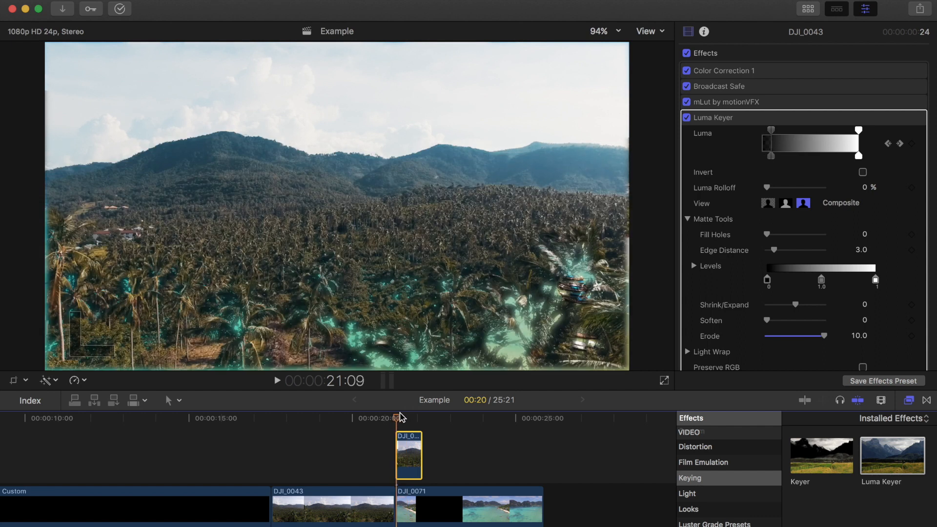
pyautogui.press('Right')
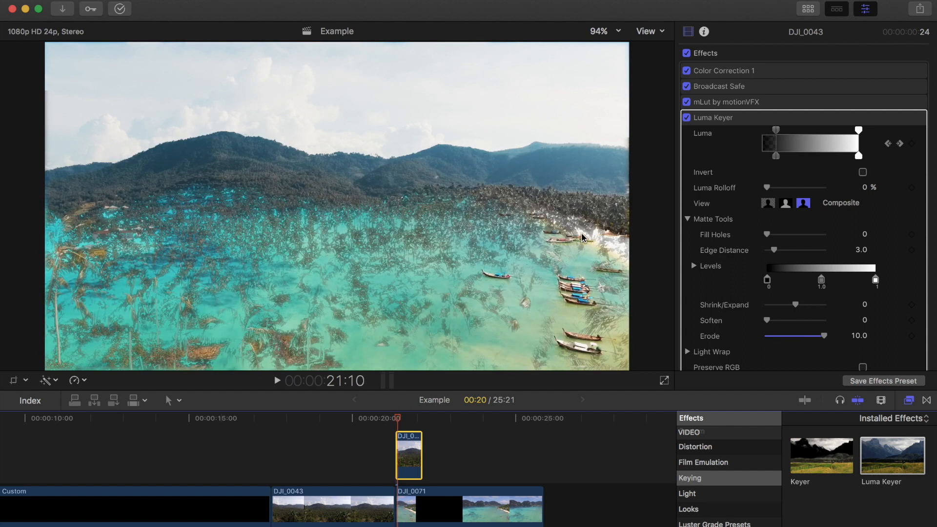
# Examine the eroded transition frame by frame from 21:10 to 22:05, just past the end of the stacked clip.
pyautogui.press('Right')
pyautogui.press('Right')
pyautogui.press('Right')
pyautogui.press('Right')
pyautogui.press('Right')
pyautogui.press('Right')
pyautogui.press('Right')
pyautogui.press('Right')
pyautogui.press('Right')
pyautogui.press('Right')
pyautogui.press('Right')
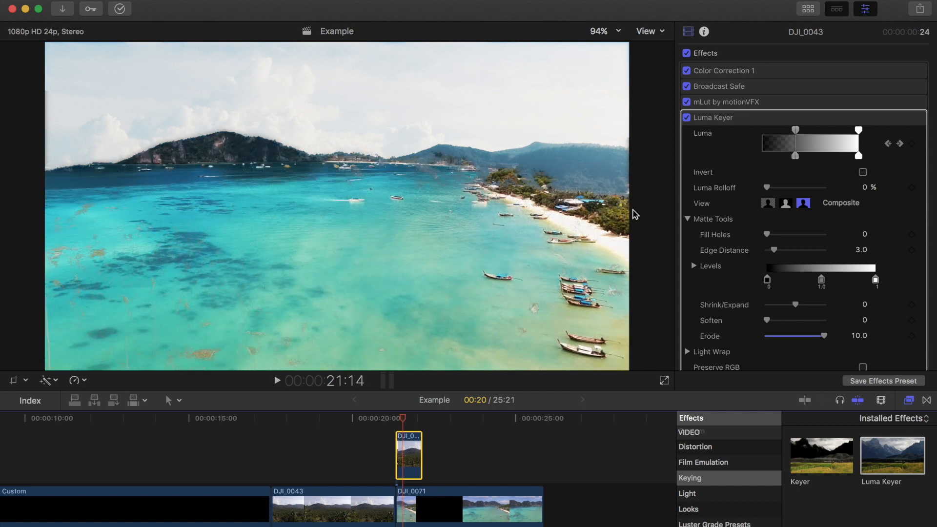
pyautogui.press('Right')
pyautogui.press('Right')
pyautogui.press('Right')
pyautogui.press('Right')
pyautogui.press('Right')
pyautogui.press('Right')
pyautogui.press('Right')
pyautogui.press('Right')
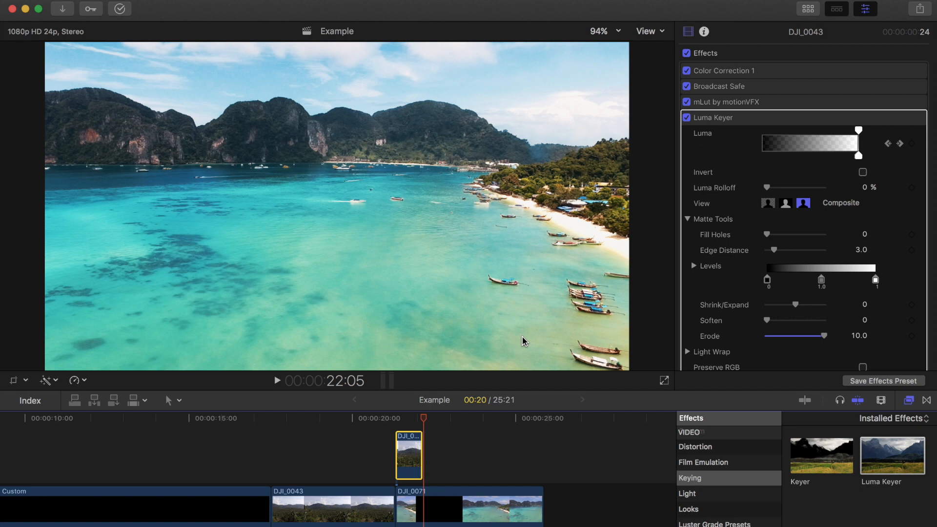
# Review the mid-transition blend at 21:17 and compare the DJI_0043 footage around 19:16 with DJI_0071 around 24:03 and 23:04.
pyautogui.moveTo(423, 419); pyautogui.dragTo(409, 419)
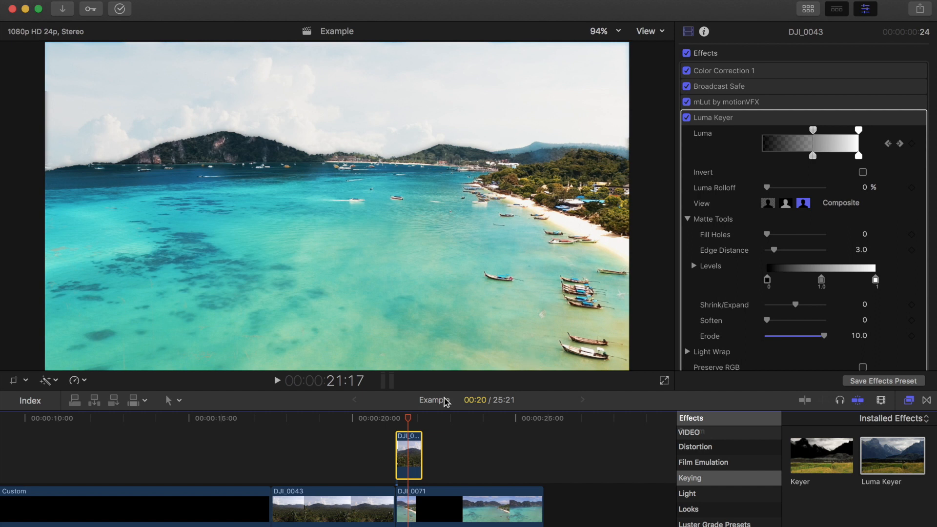
pyautogui.moveTo(410, 421); pyautogui.dragTo(343, 424)
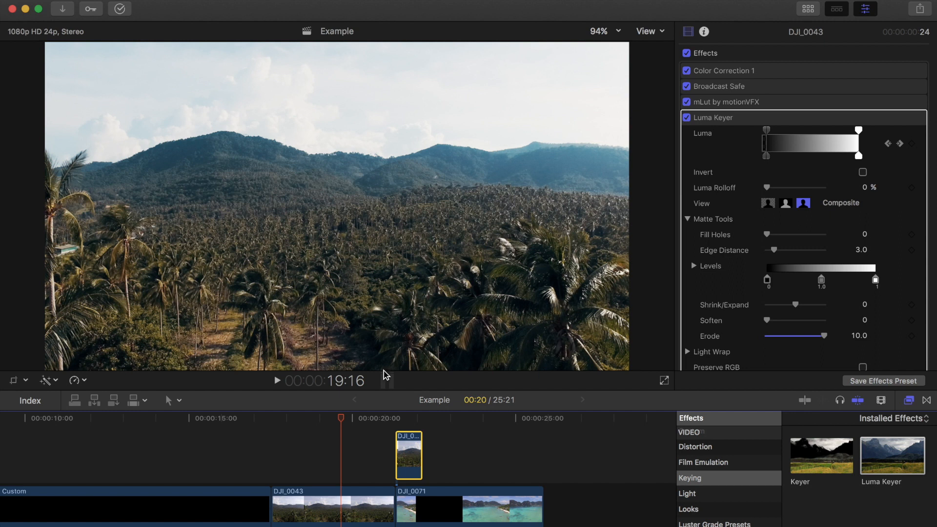
pyautogui.moveTo(340, 425); pyautogui.dragTo(491, 442)
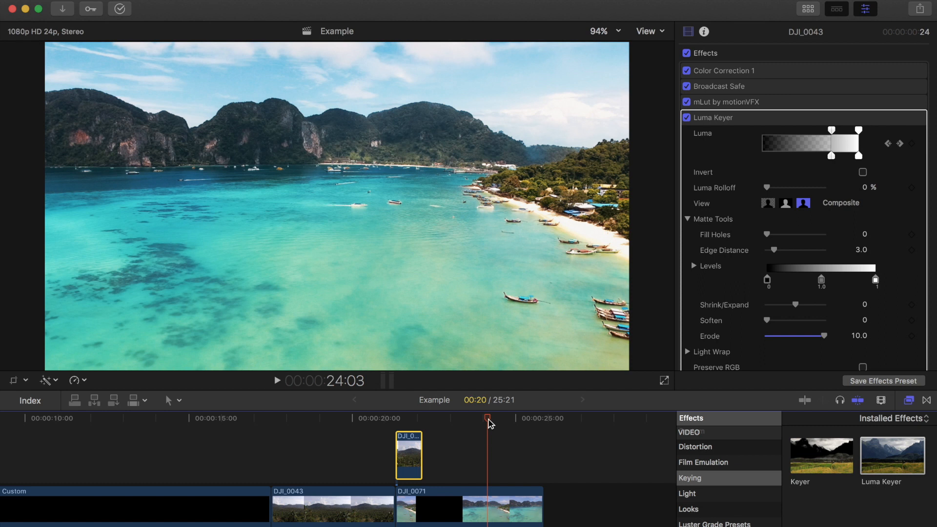
pyautogui.moveTo(489, 423); pyautogui.dragTo(456, 430)
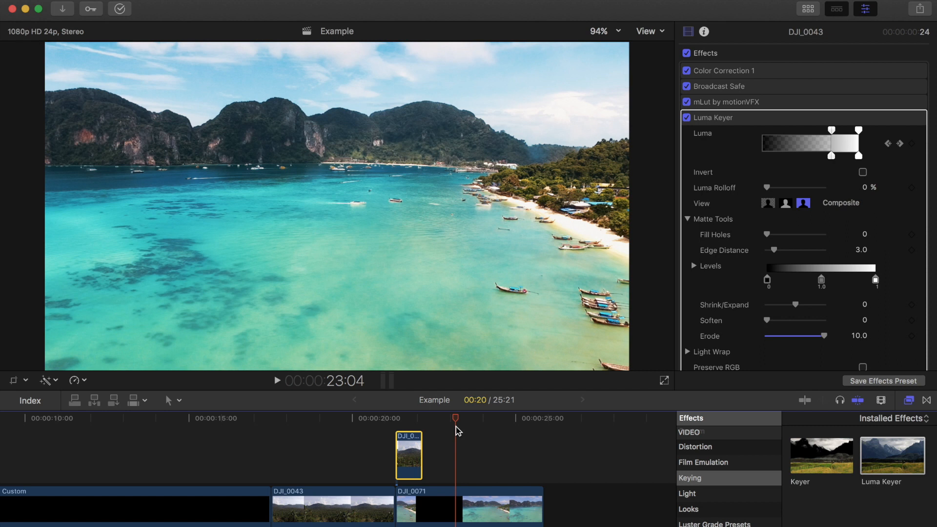
# Scrub back and forth over the stacked clip's opening between 21:07 and 21:20, finishing ahead of the transition at 20:19.
pyautogui.moveTo(457, 419); pyautogui.dragTo(394, 417)
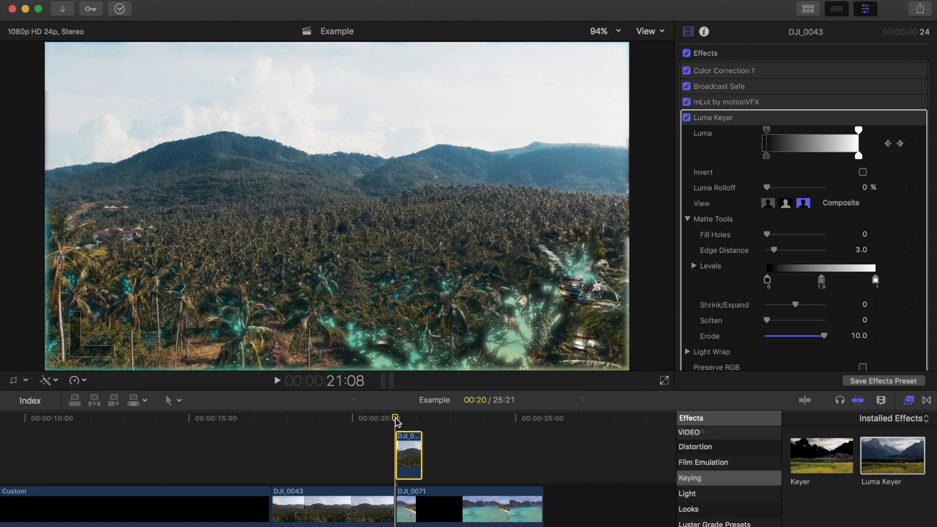
pyautogui.moveTo(396, 421); pyautogui.dragTo(408, 422)
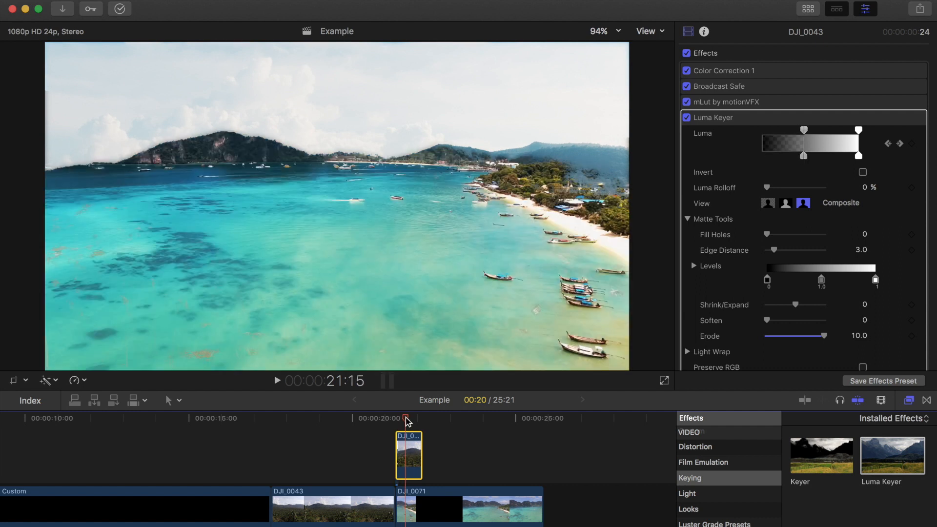
pyautogui.moveTo(405, 420); pyautogui.dragTo(399, 421)
pyautogui.press('Left')
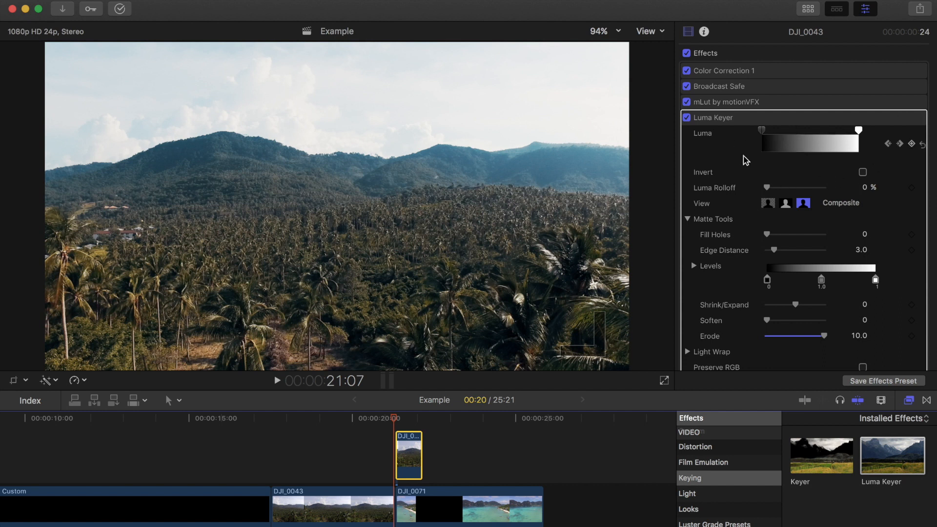
pyautogui.click(396, 419)
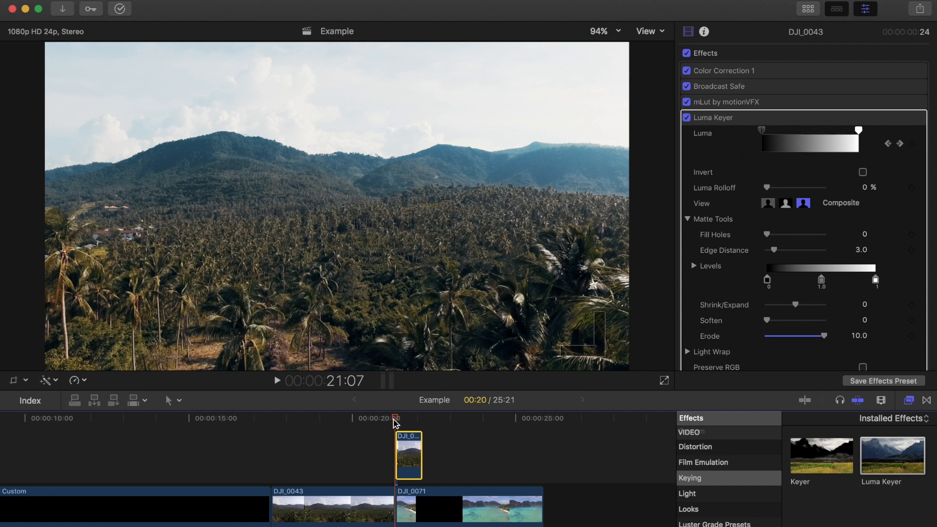
pyautogui.moveTo(401, 422)
pyautogui.mouseDown()
pyautogui.moveTo(420, 420)
pyautogui.moveTo(411, 420)
pyautogui.mouseUp()
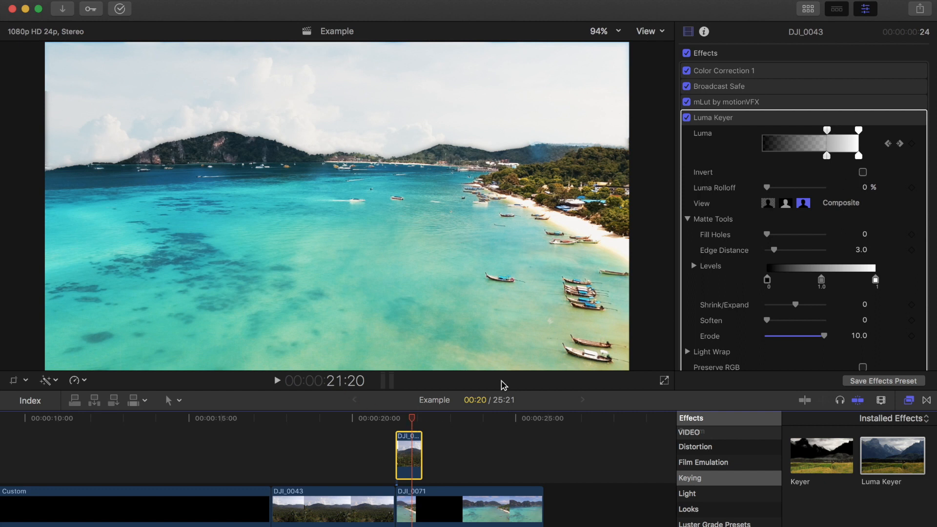
pyautogui.moveTo(412, 422); pyautogui.dragTo(381, 428)
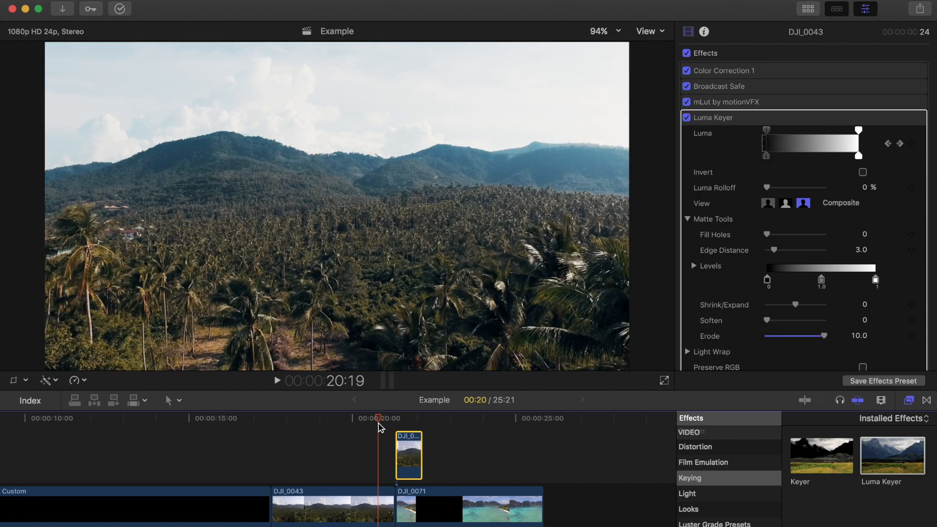